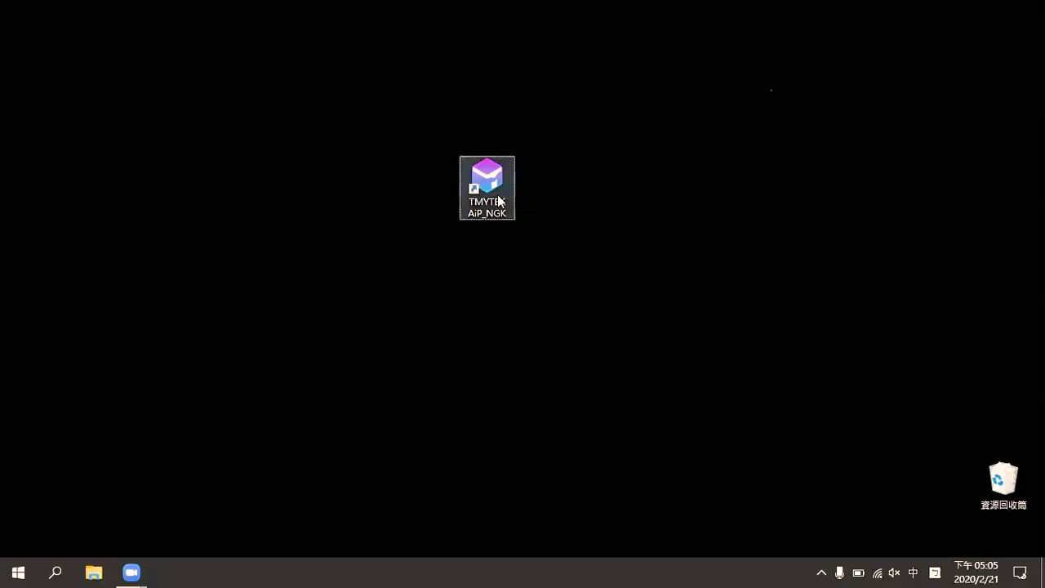
- Start the TMYTEK AiP_NGK software from its desktop shortcut
left_click(500, 197)
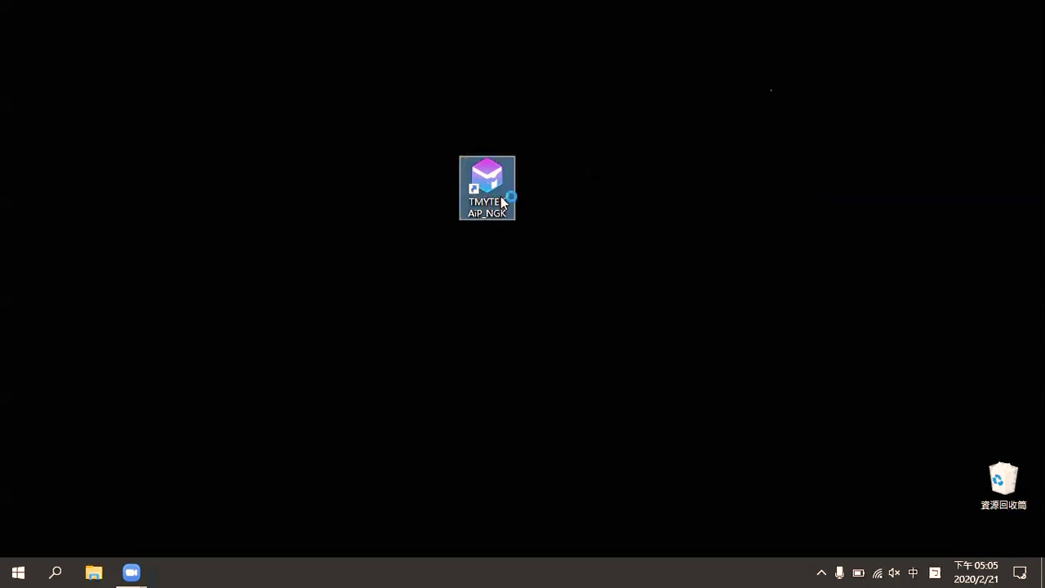
double_click(503, 202)
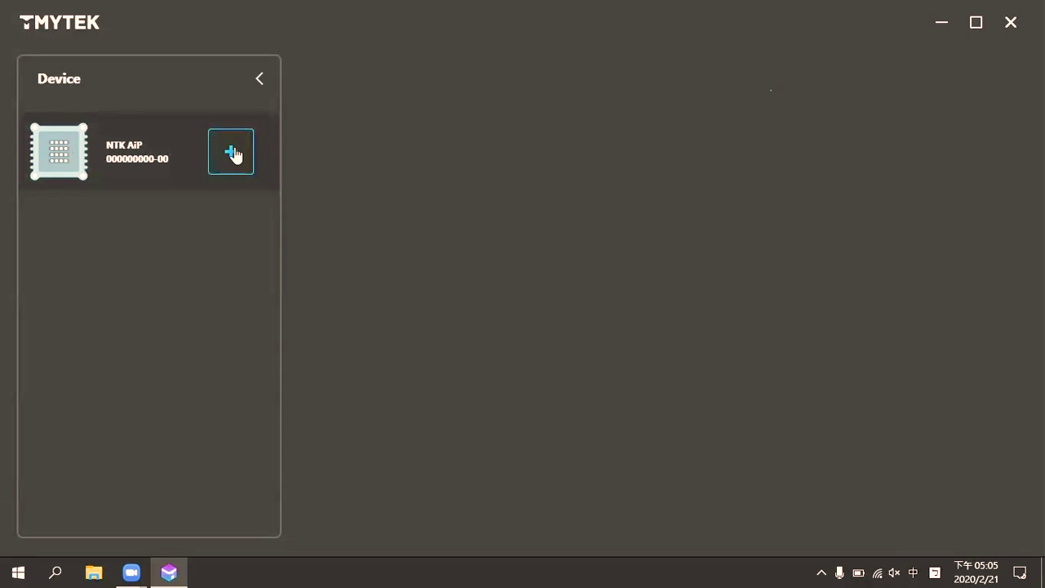
- Add the NTK AiP module and set its beam steering to 0° horizontal and vertical
left_click(232, 154)
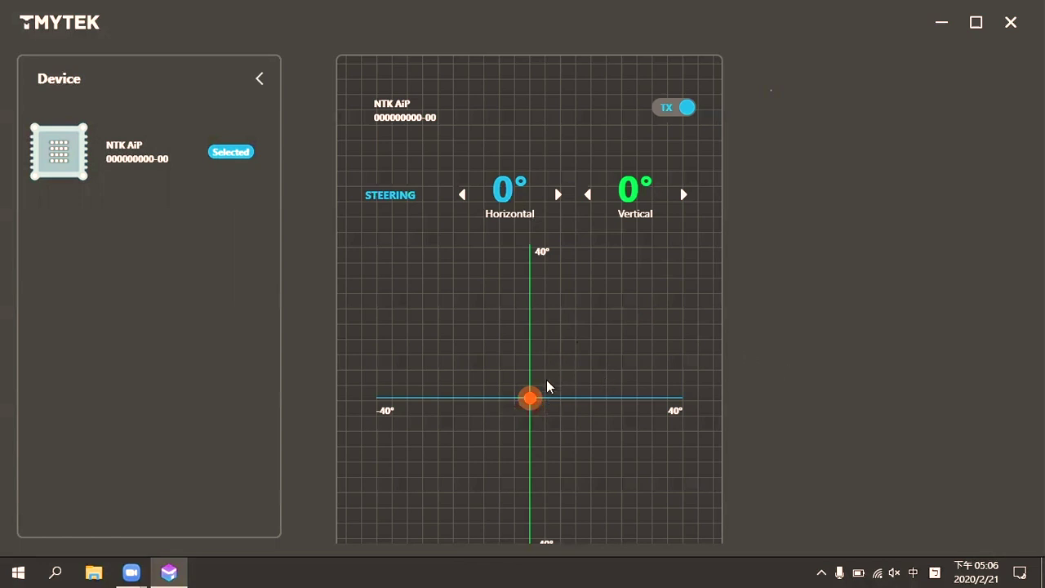
mouse_move(527, 396)
left_mouse_down()
mouse_move(478, 370)
mouse_move(480, 303)
mouse_move(490, 350)
mouse_move(450, 321)
mouse_move(466, 319)
mouse_move(528, 396)
left_mouse_up()
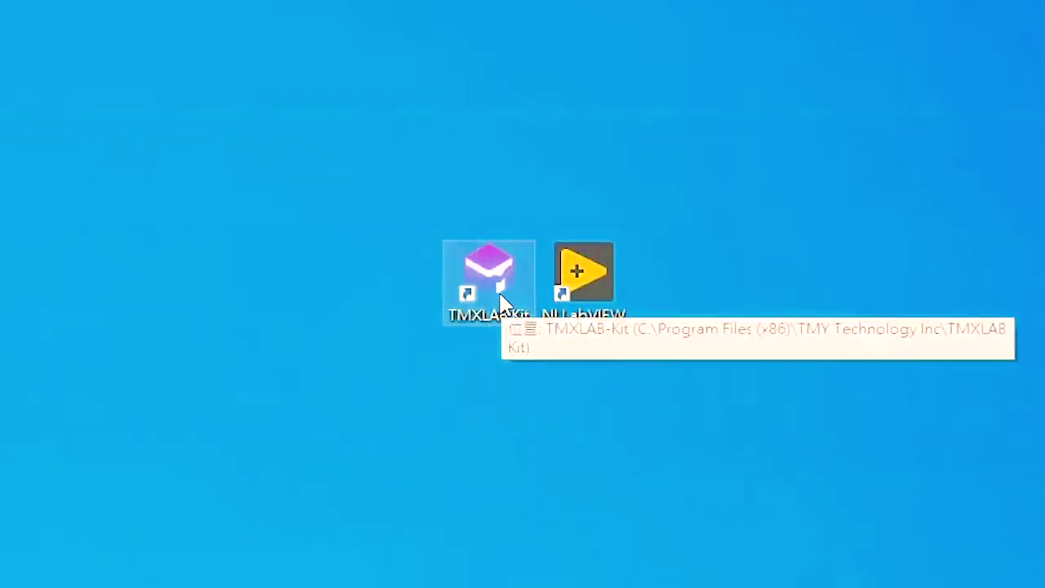
- Start TMXLAB Kit, add the BBox One and pair it with the 4 x 4 array antenna
double_click(503, 303)
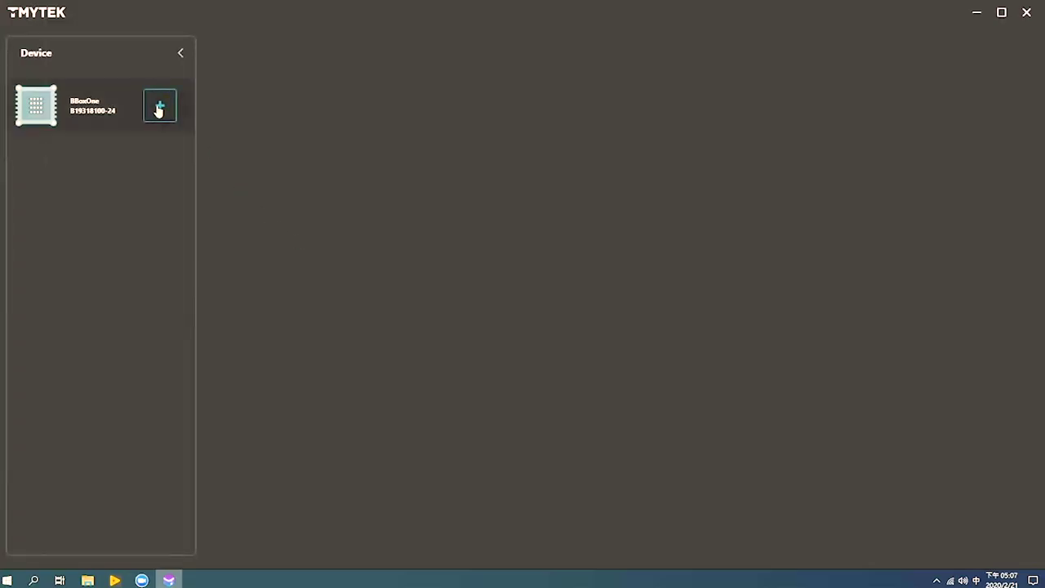
mouse_move(92, 106)
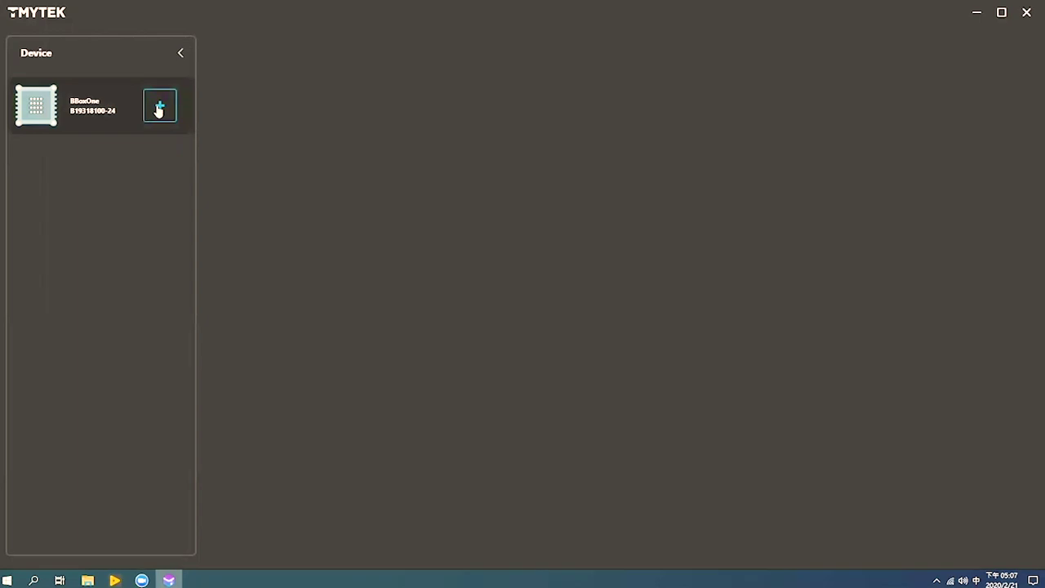
left_click(159, 109)
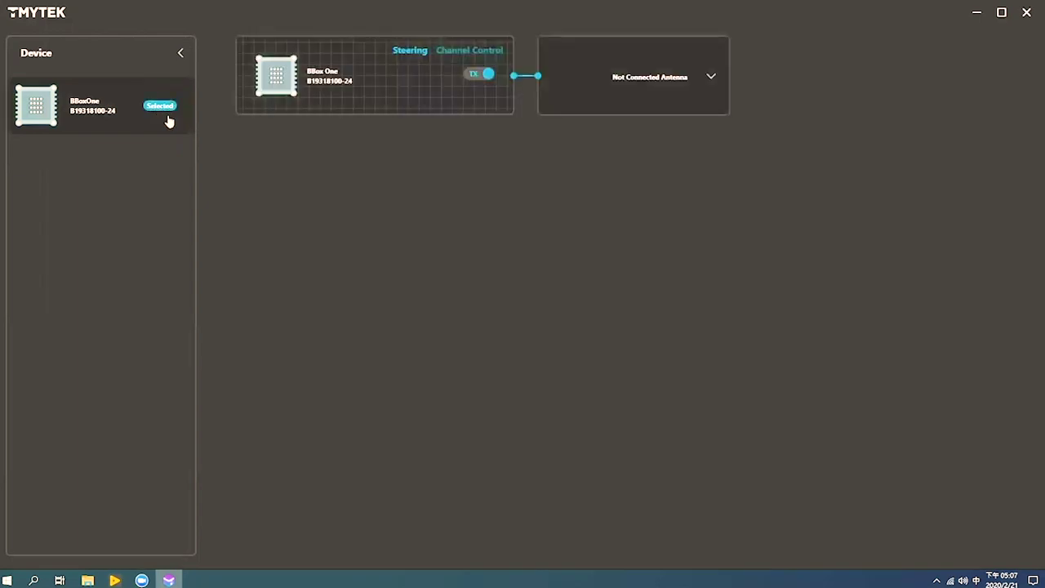
left_click(612, 80)
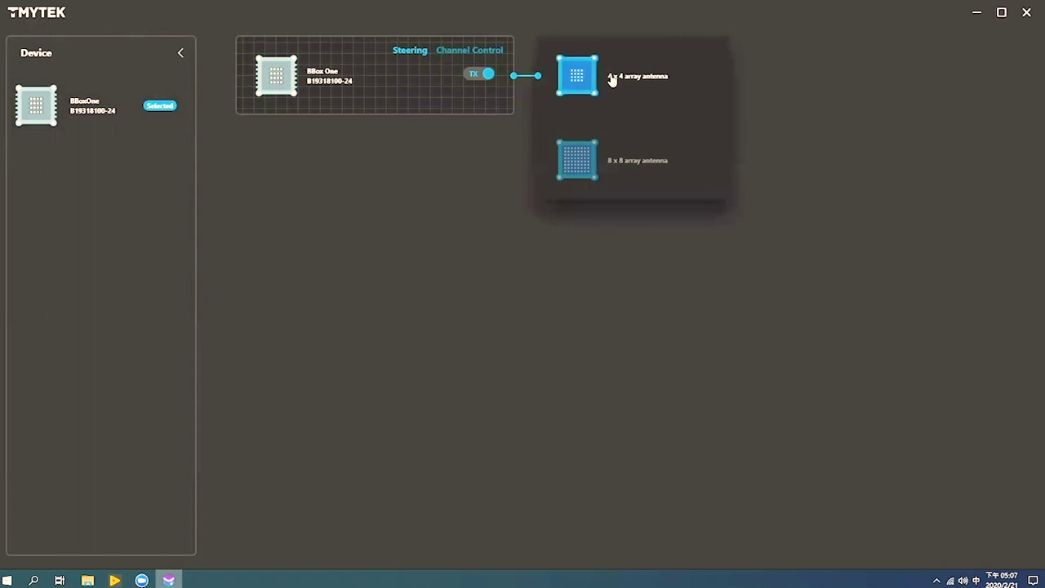
left_click(614, 76)
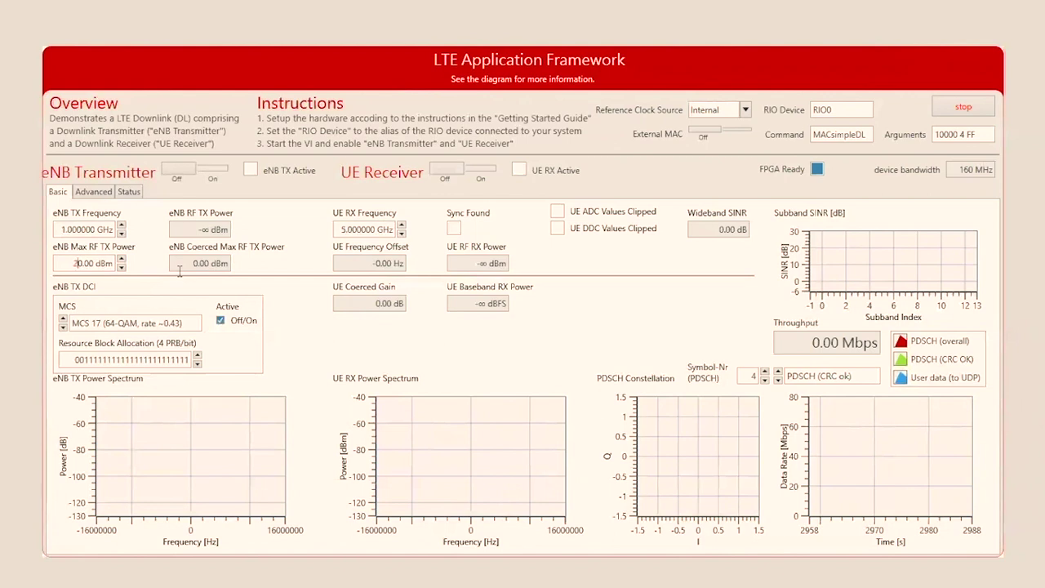
- Switch the eNB transmitter and UE receiver to On
left_click(214, 178)
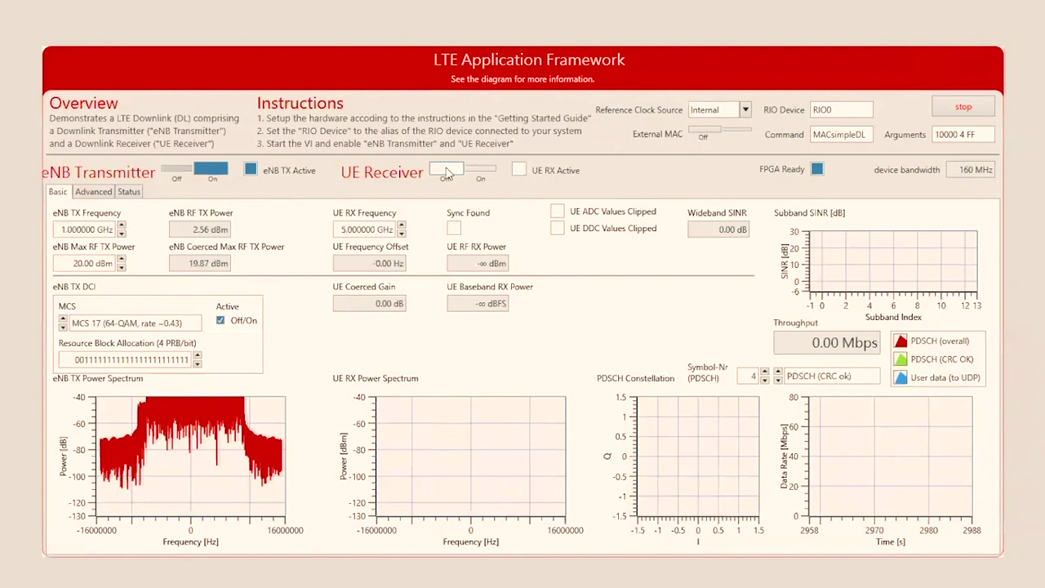
left_click(447, 172)
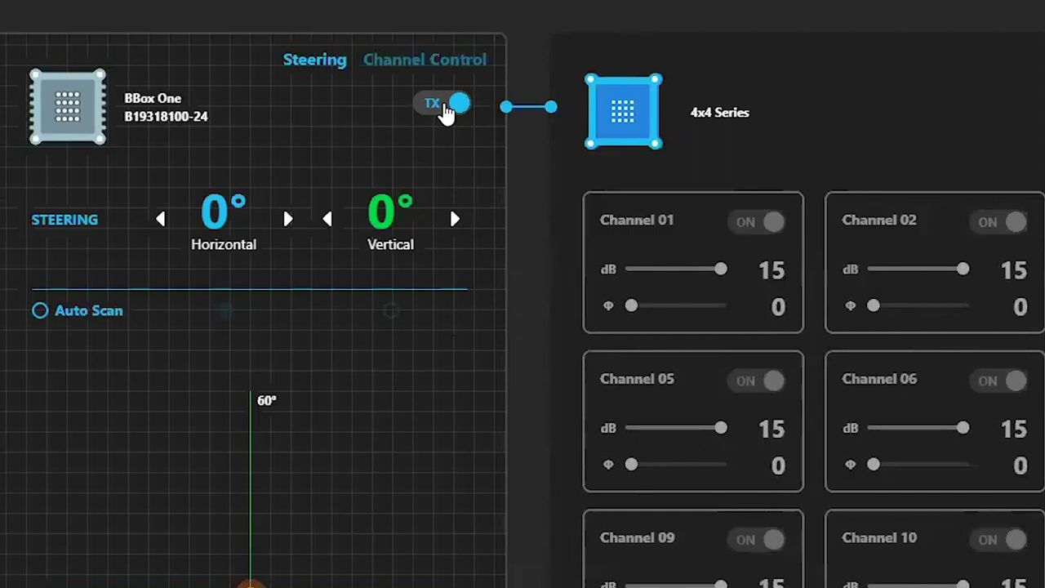
- Toggle the BBox One card from TX to RX
left_click(446, 112)
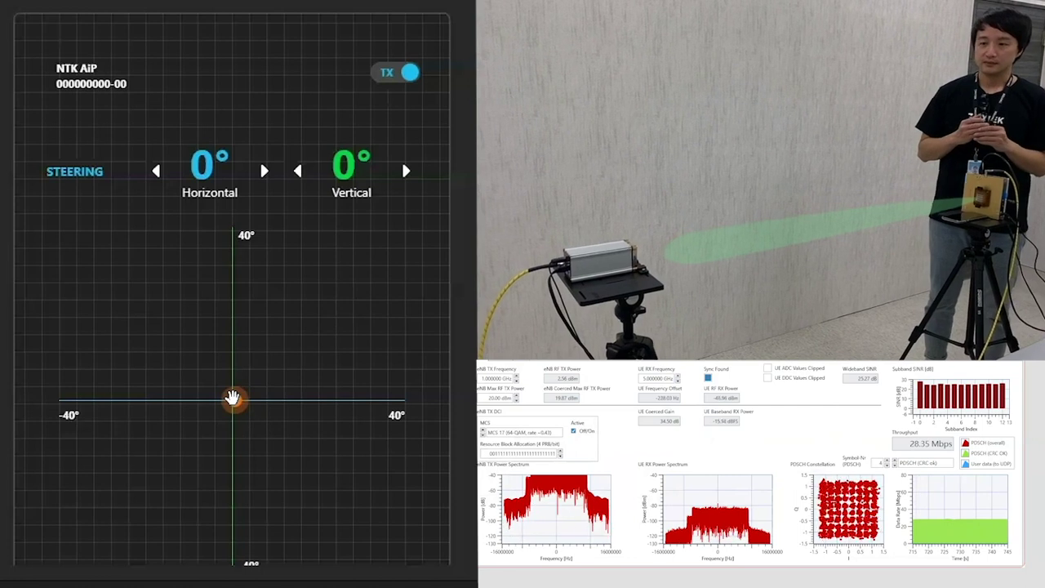
- Drag the NTK AiP steering dot left to -30° horizontal, vertical staying at 0°
left_click_drag(233, 398, 102, 397)
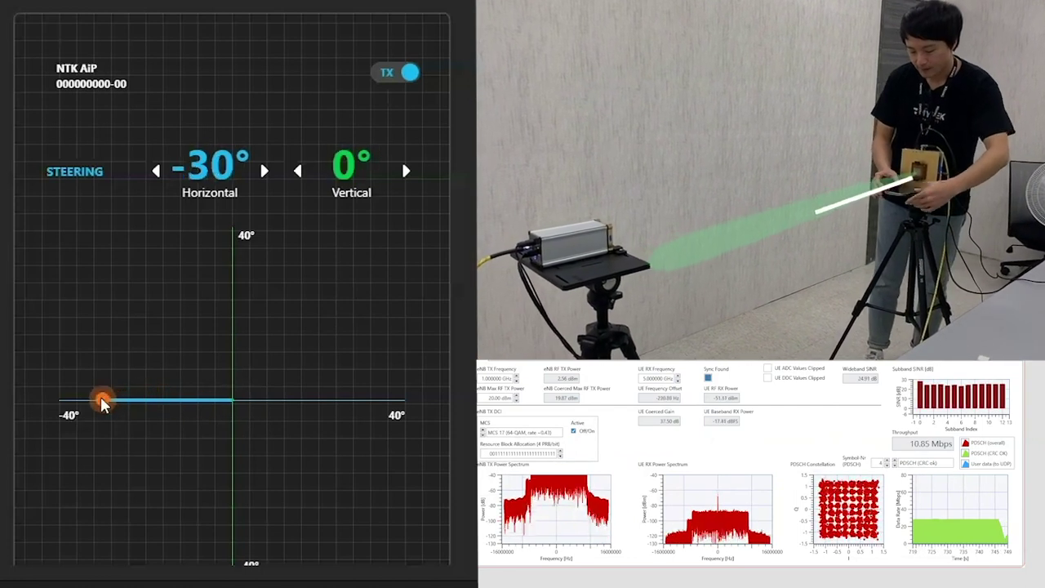